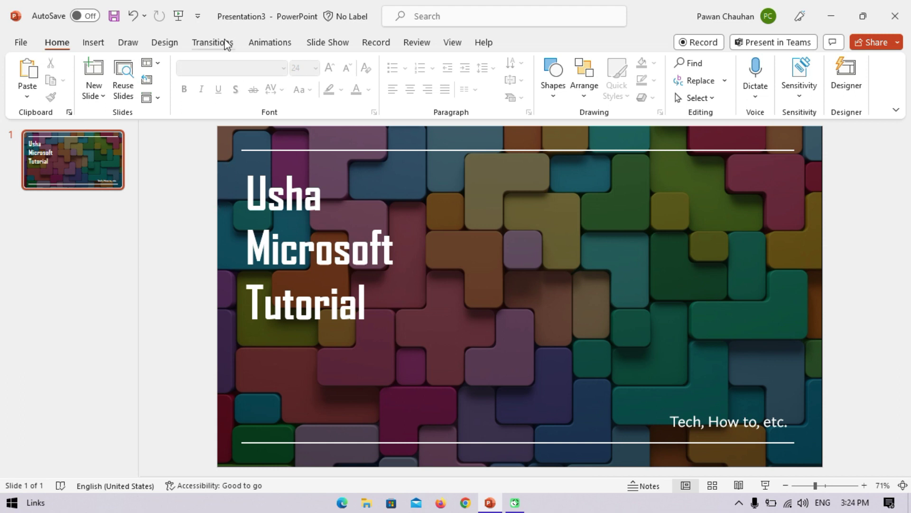
Switch the ribbon to the Transitions tab to see the title slide's transition settings
click(227, 42)
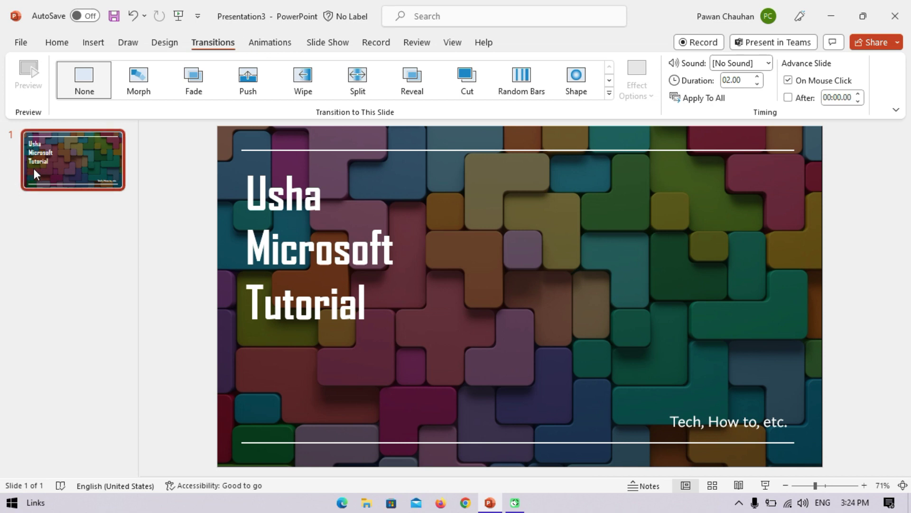
Add a new blank second slide after the title slide and select it
right_click(60, 212)
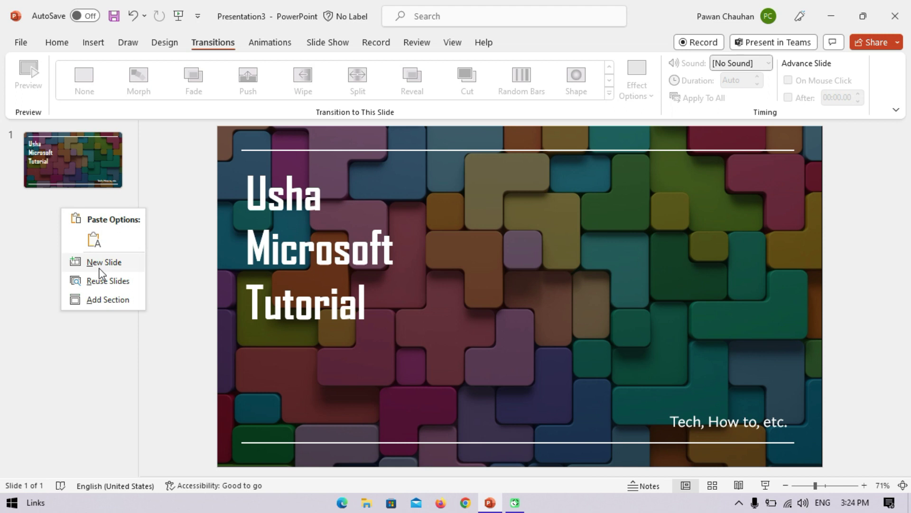
click(97, 262)
click(84, 173)
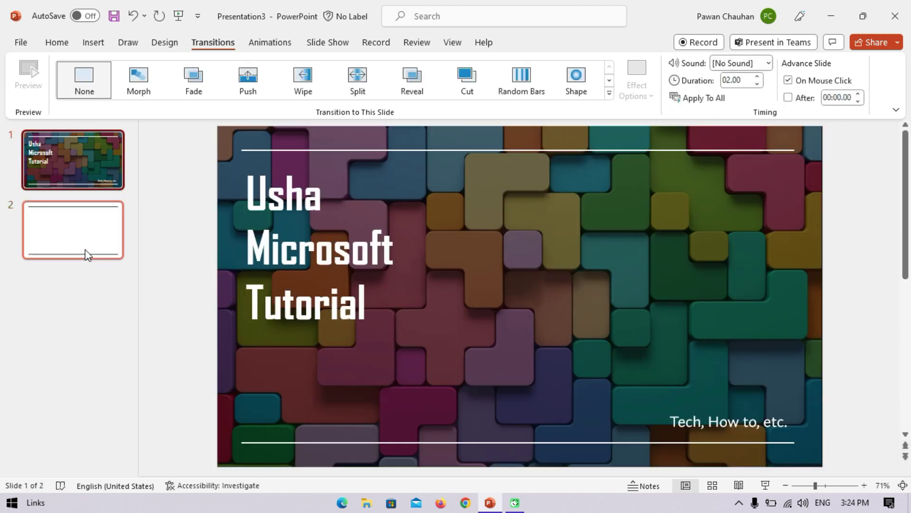
click(66, 214)
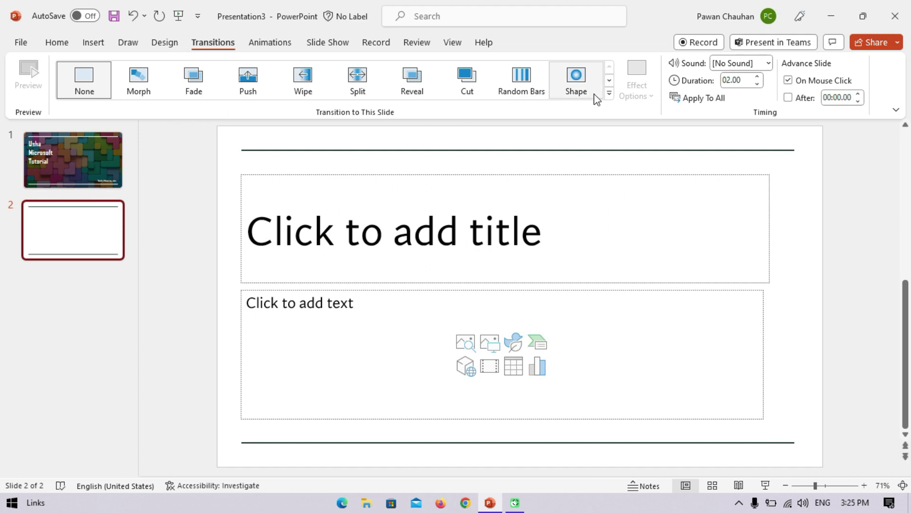
Apply the Curtains transition to slide 2 and start the slide show from the beginning
click(609, 92)
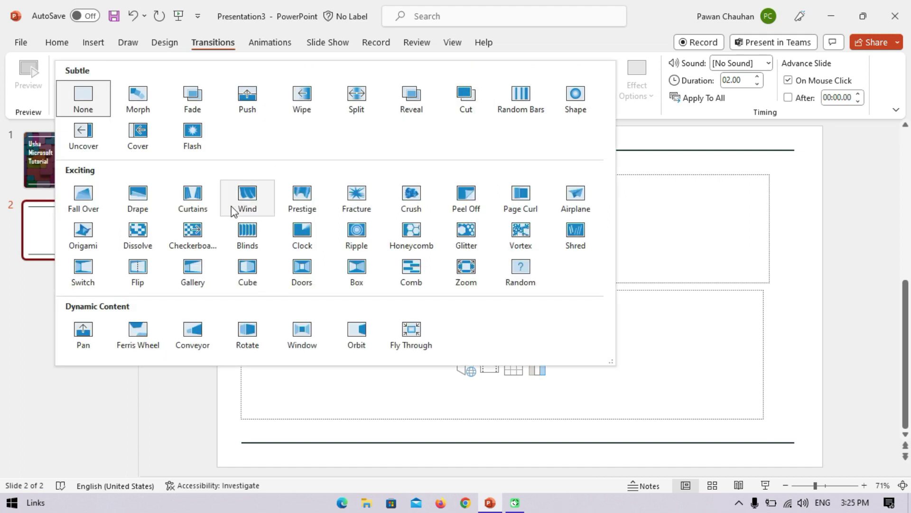
click(193, 197)
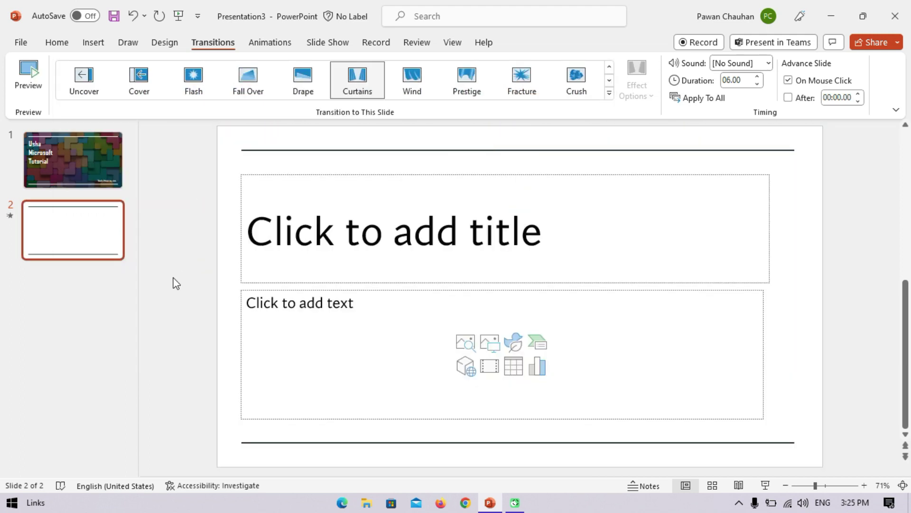
click(179, 16)
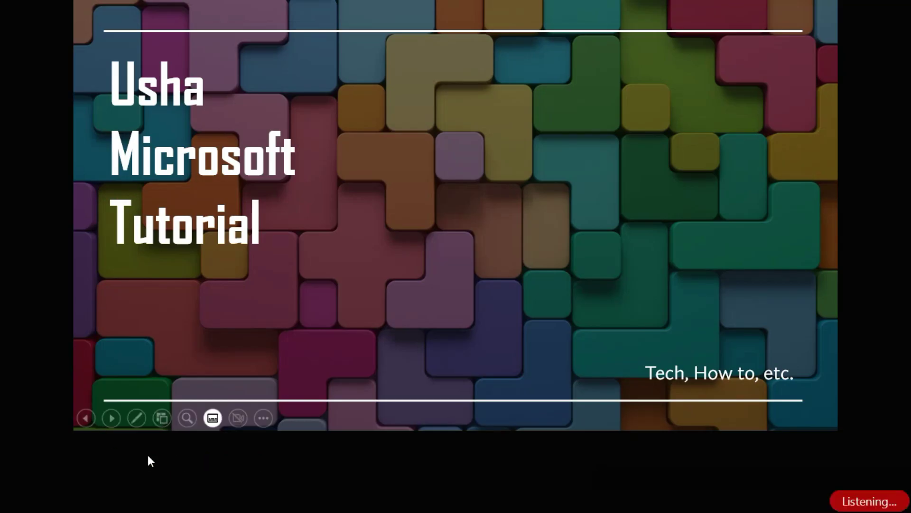
click(210, 422)
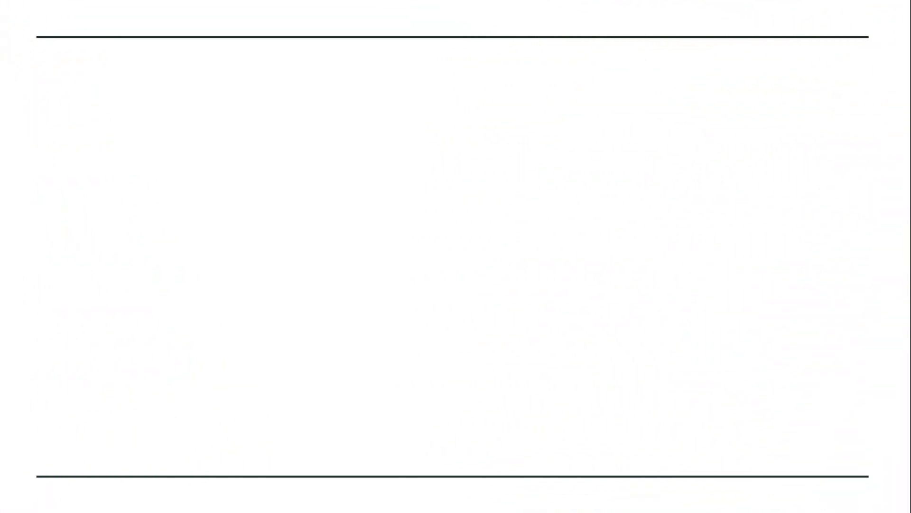
click(84, 332)
click(85, 332)
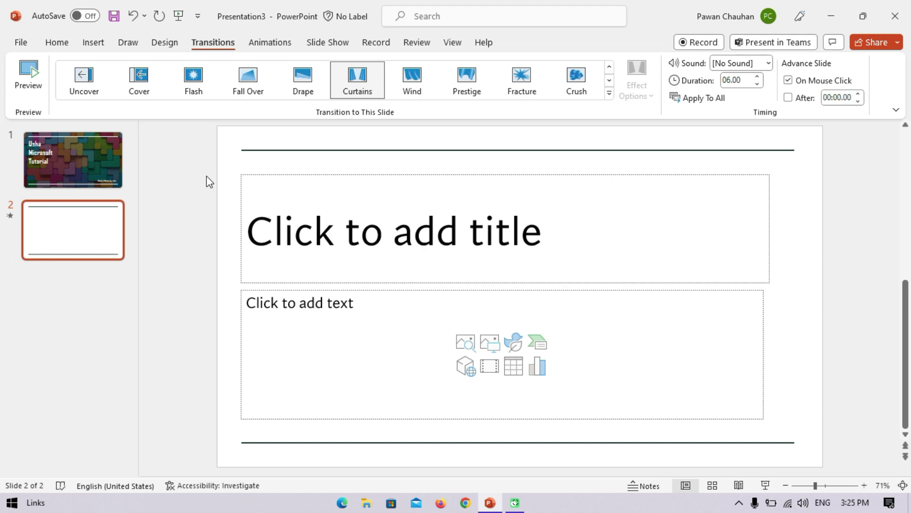
Check slide 2's Curtains transition, then return to the title slide
click(114, 170)
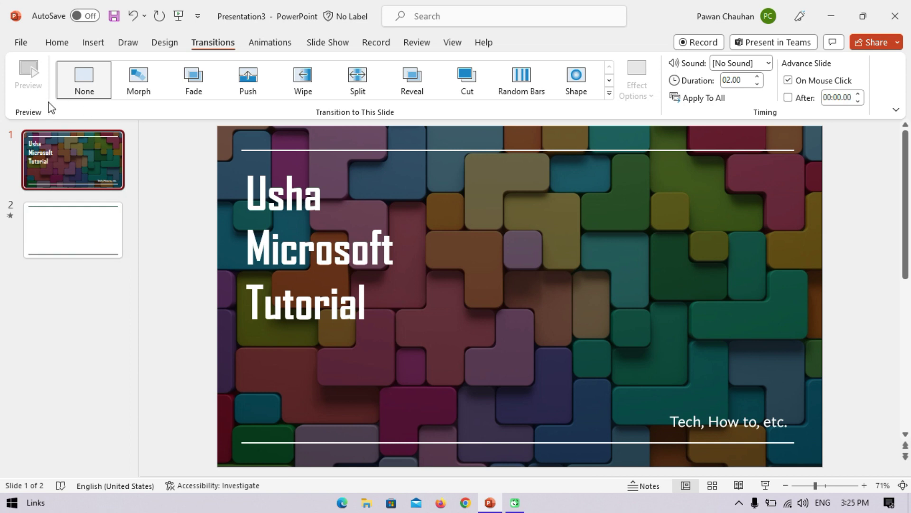
click(58, 243)
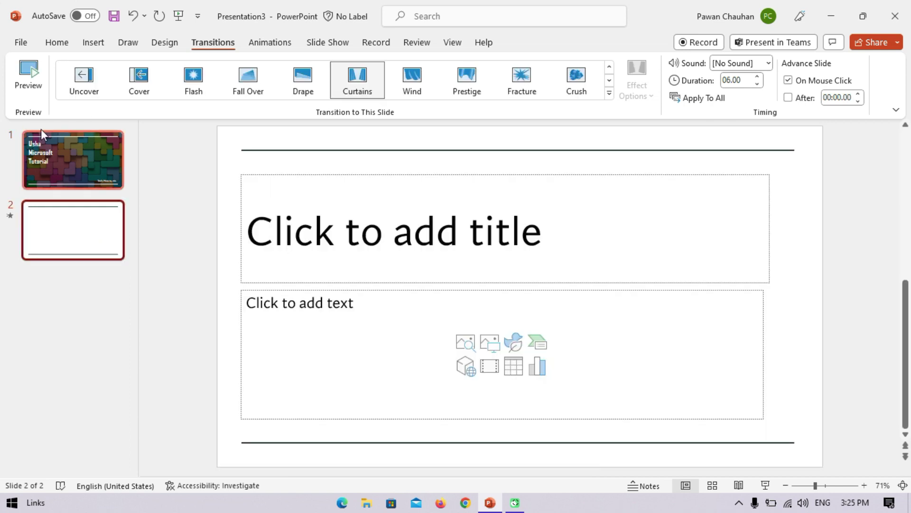
click(82, 164)
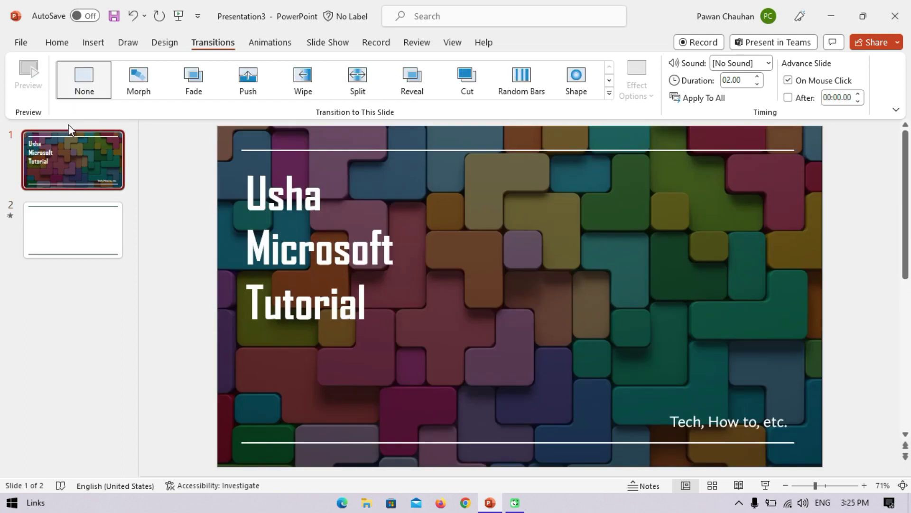
Give the title slide a Fade transition going Through Black, previewing it
click(209, 84)
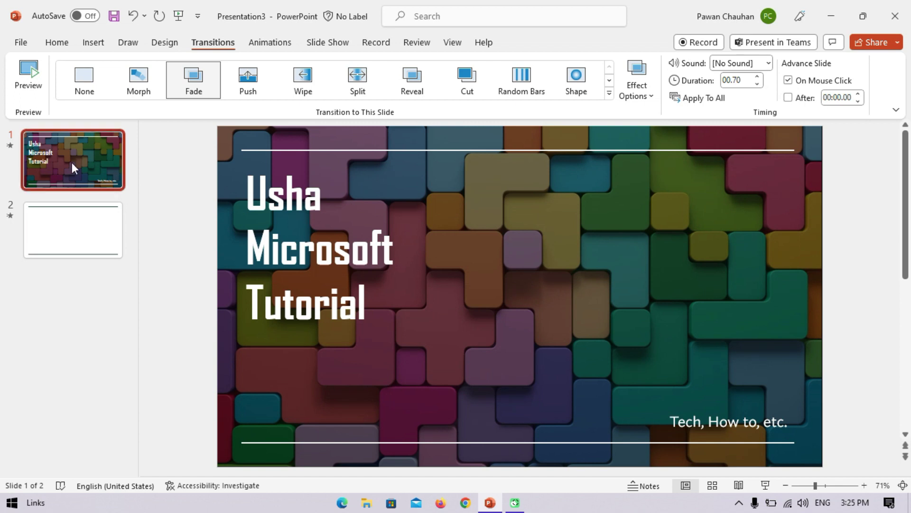
click(28, 79)
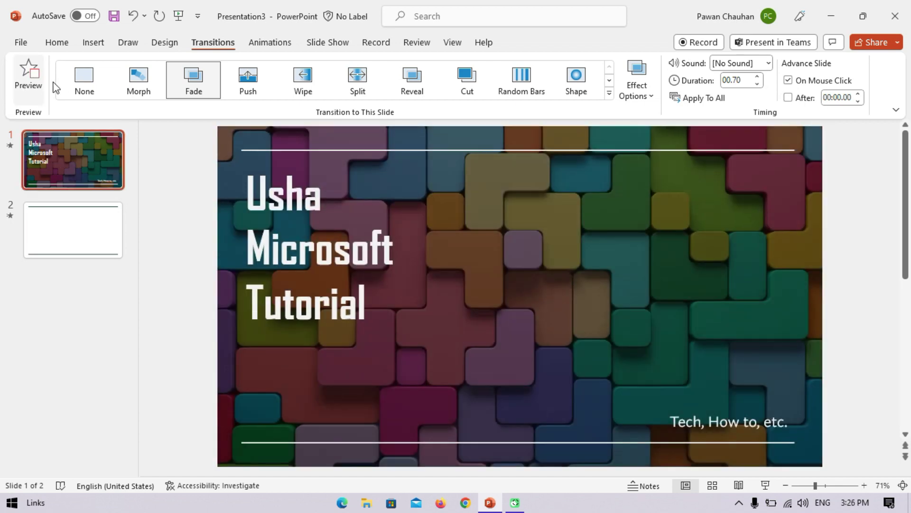
click(33, 92)
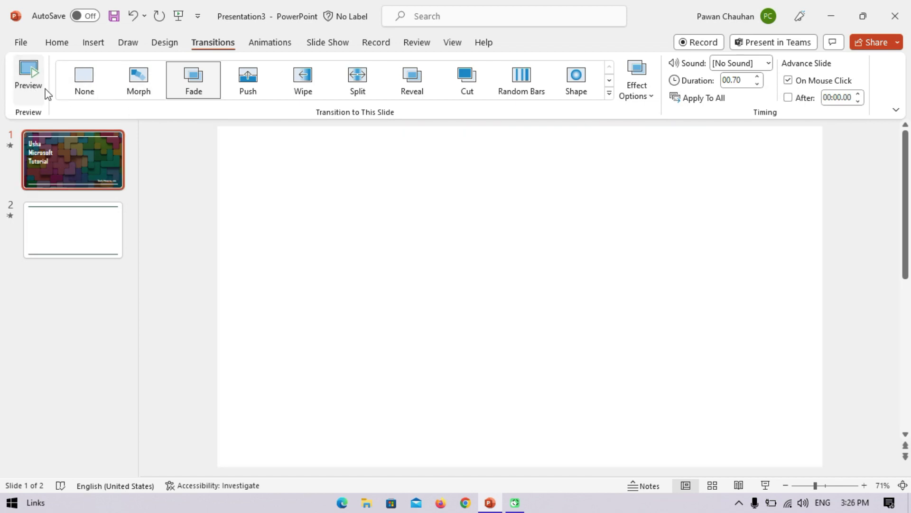
click(639, 99)
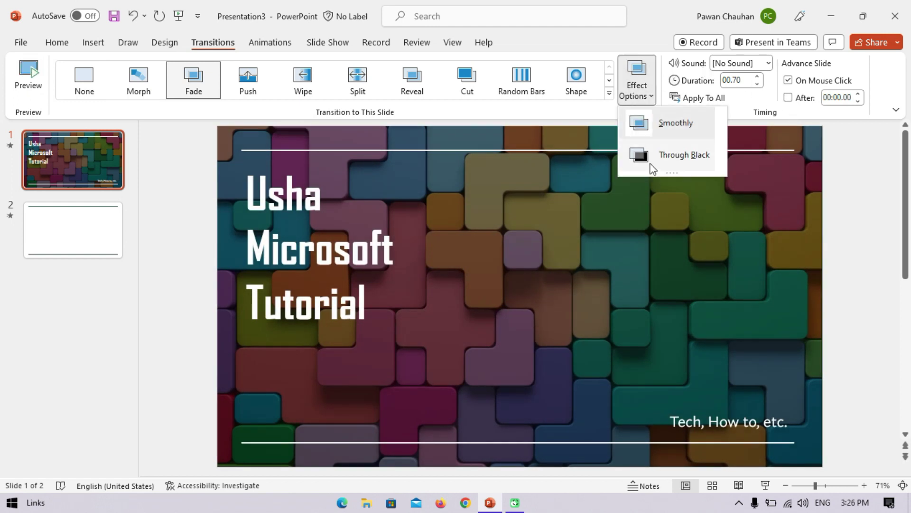
click(652, 165)
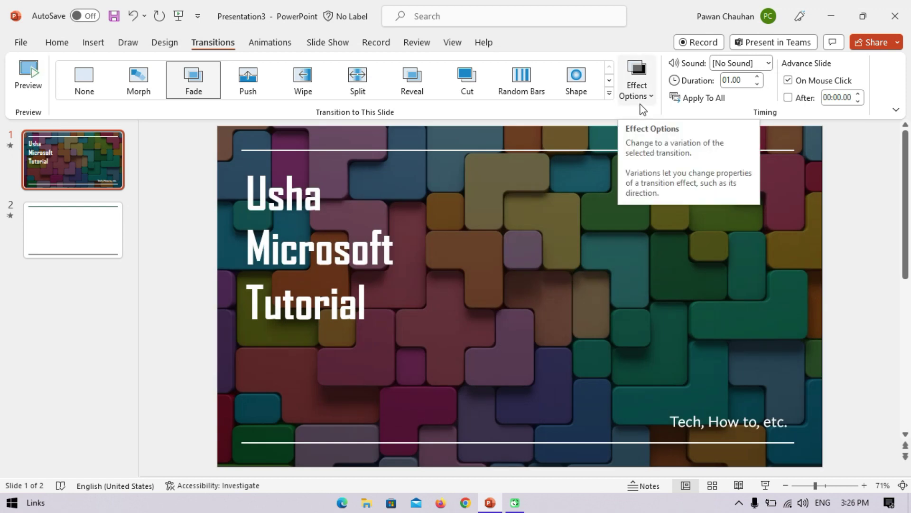
Try the Arrow sound, then set the title slide's transition sound to Hammer and preview it
click(767, 63)
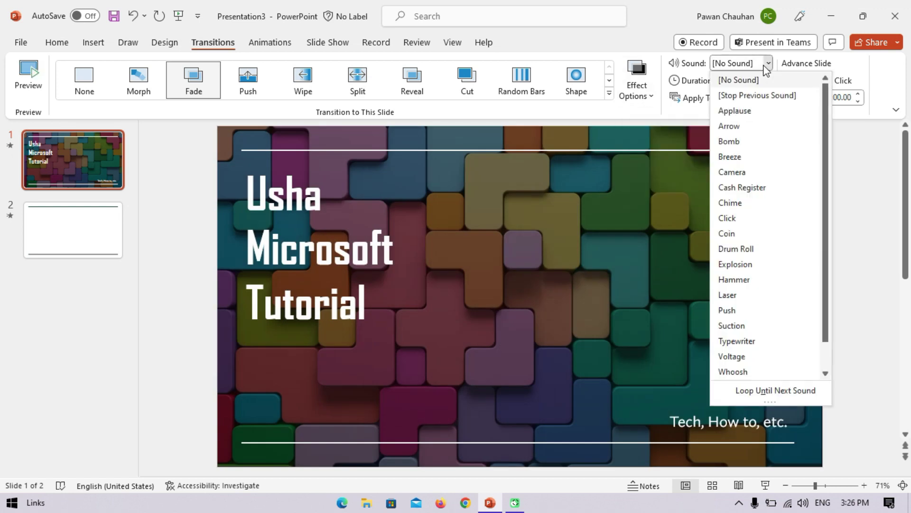
click(752, 126)
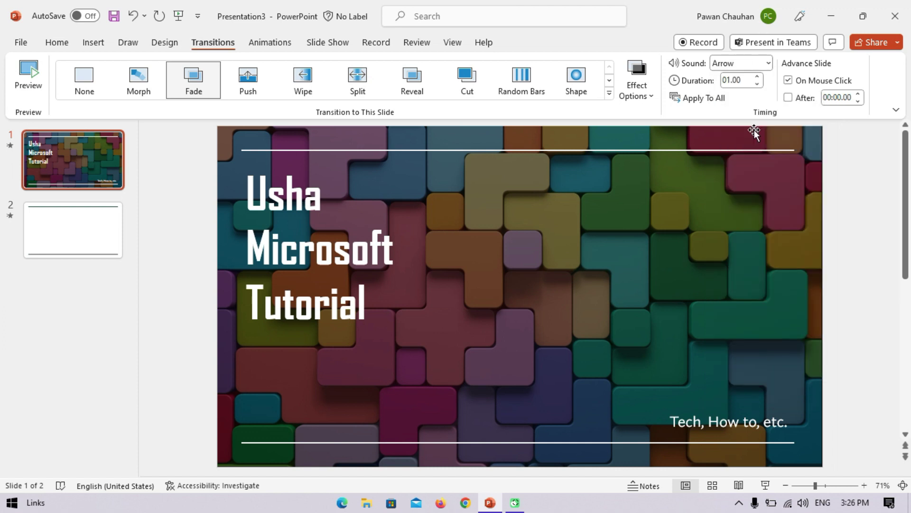
click(26, 73)
click(769, 64)
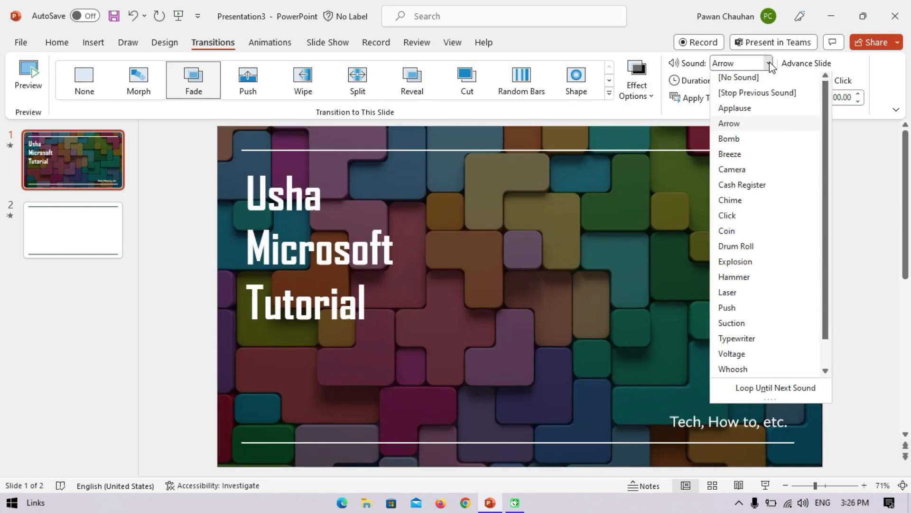
click(762, 279)
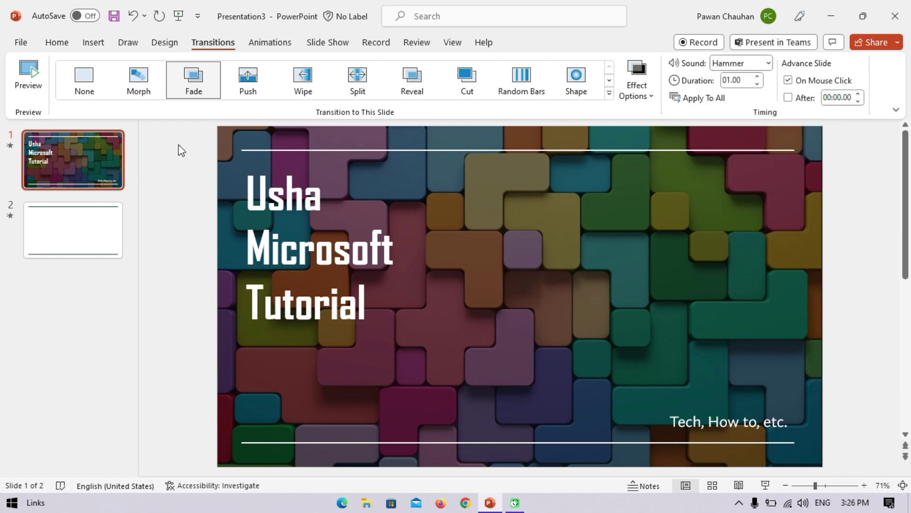
click(29, 79)
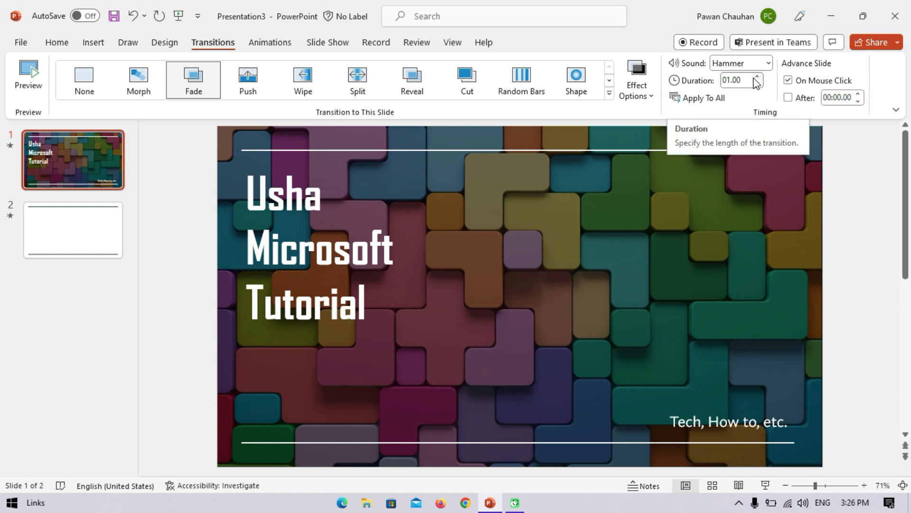
Raise the Fade transition duration to 02.00 seconds and preview it
click(757, 77)
click(756, 78)
click(756, 77)
click(756, 77)
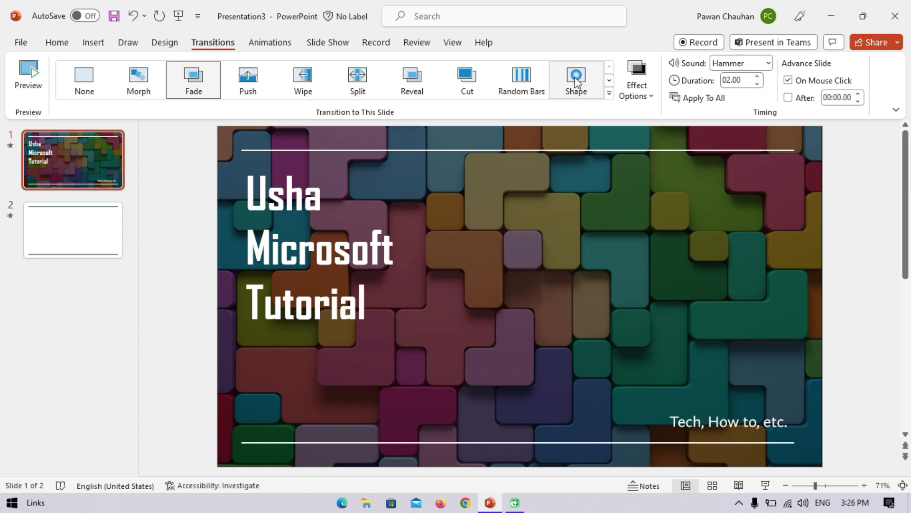
click(30, 78)
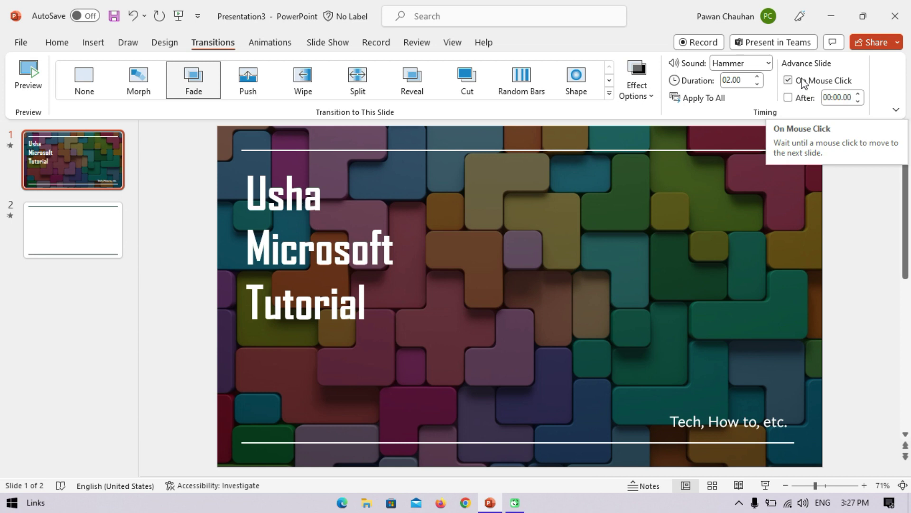
click(804, 83)
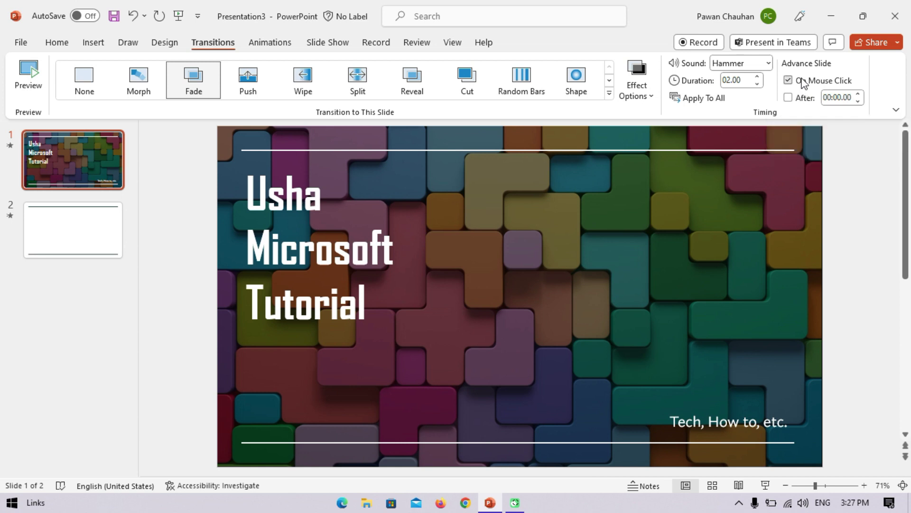
click(804, 82)
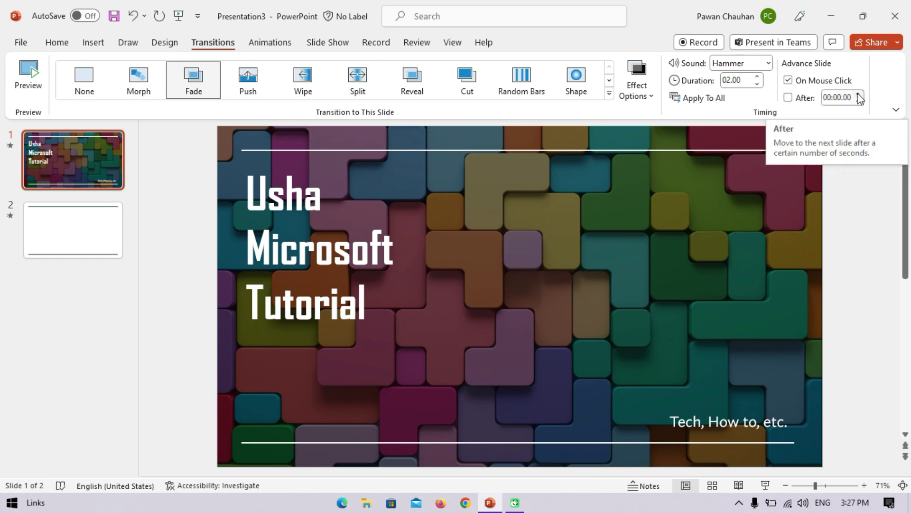
click(858, 93)
click(857, 93)
click(858, 101)
click(857, 101)
click(858, 101)
click(788, 97)
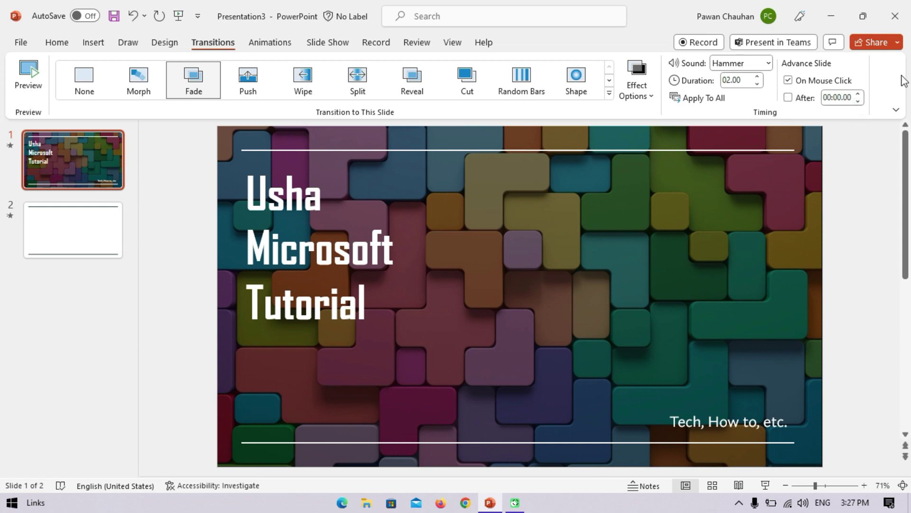